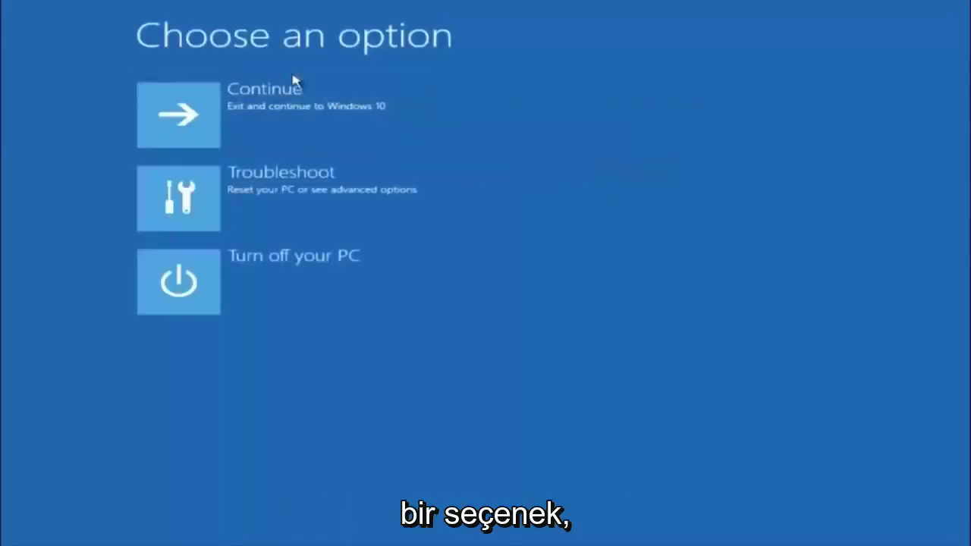
# - From Choose an option, go through Troubleshoot to the Advanced options page
pyautogui.click(206, 199)
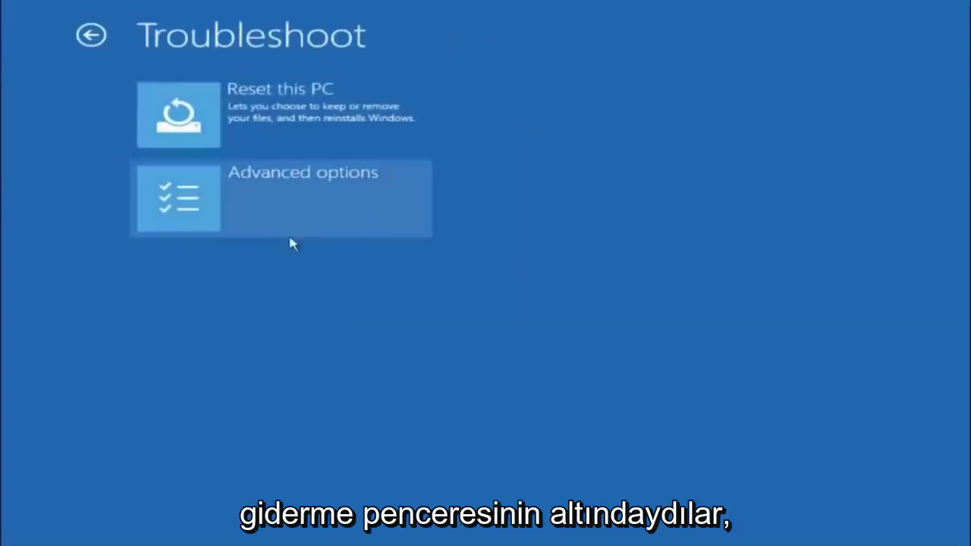
pyautogui.click(205, 203)
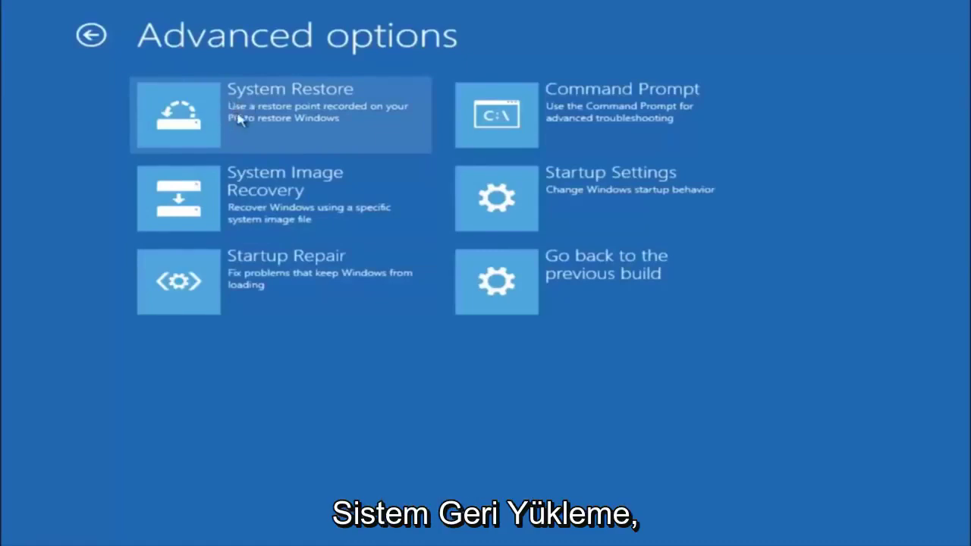
# - Launch System Restore and advance to the list showing the 10/5/2016 'before update' restore point
pyautogui.click(233, 120)
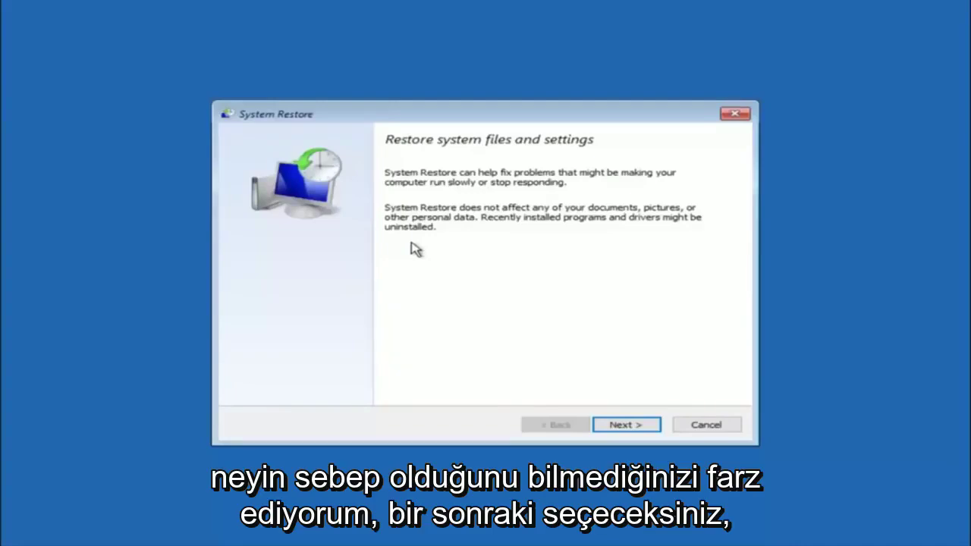
pyautogui.click(620, 429)
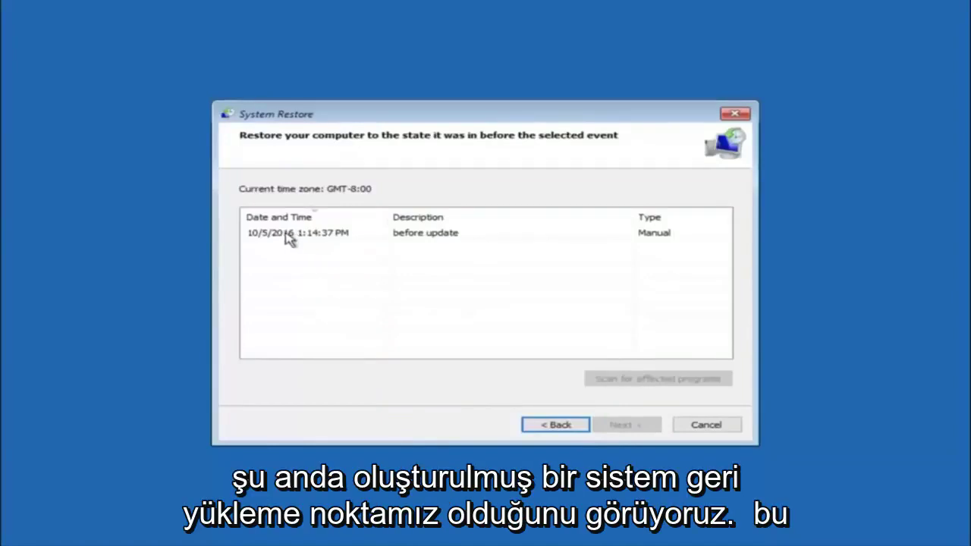
# - Select the Manual 'before update' restore point dated 10/5/2016
pyautogui.click(289, 238)
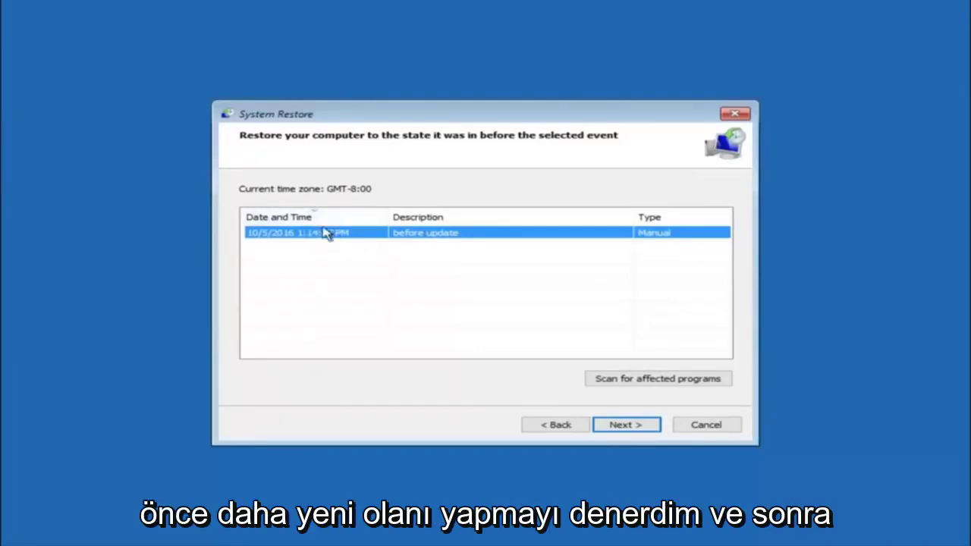
# - Confirm restoring Local Disk (C:) to the 'before update' point and finish the wizard
pyautogui.click(628, 429)
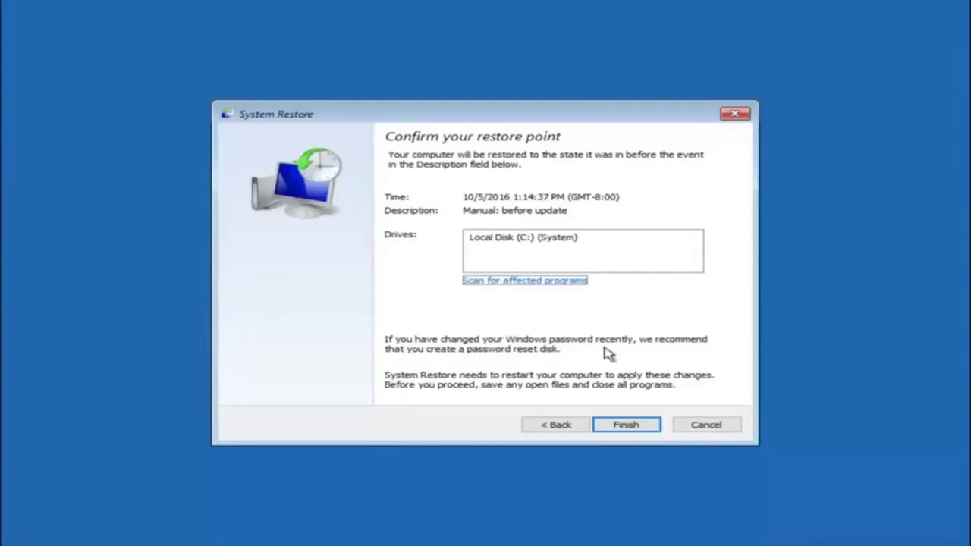
pyautogui.click(626, 429)
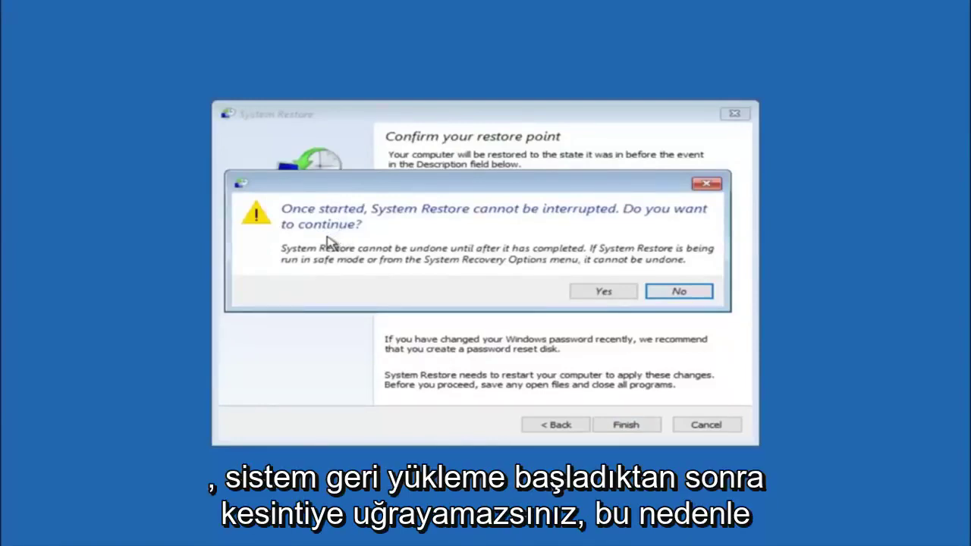
# - Accept the uninterruptible-restore warning, then restart the PC once the restore completes
pyautogui.click(598, 296)
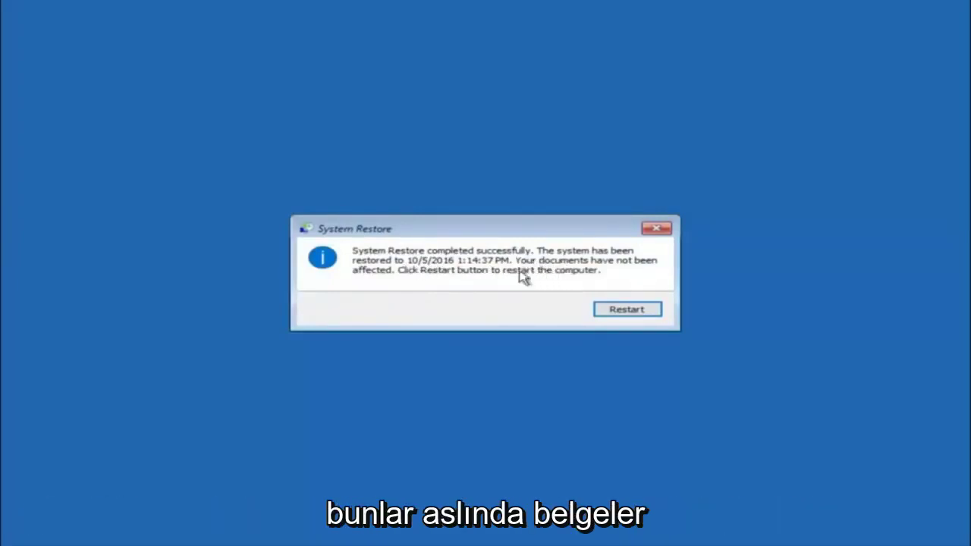
pyautogui.click(615, 311)
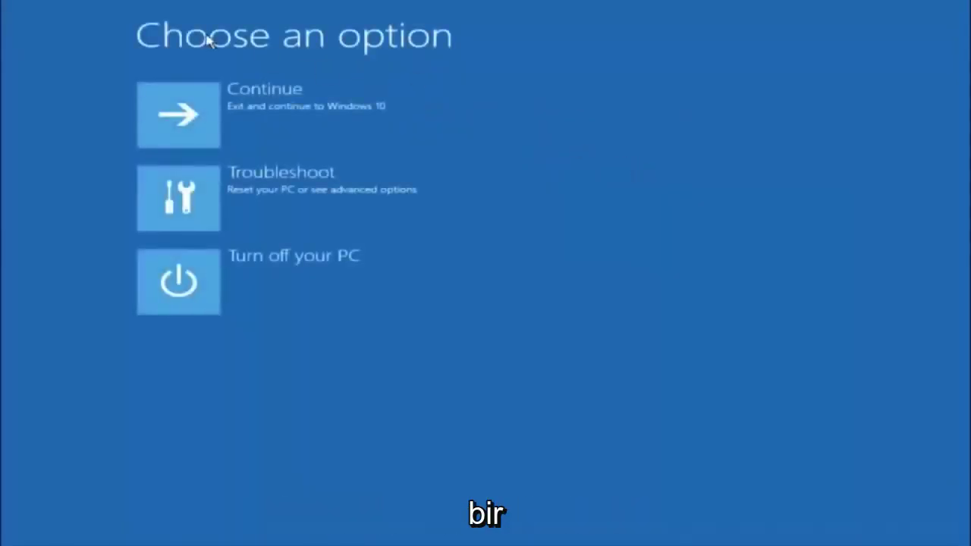
# - Go through Troubleshoot and Advanced options to launch Startup Repair
pyautogui.click(231, 204)
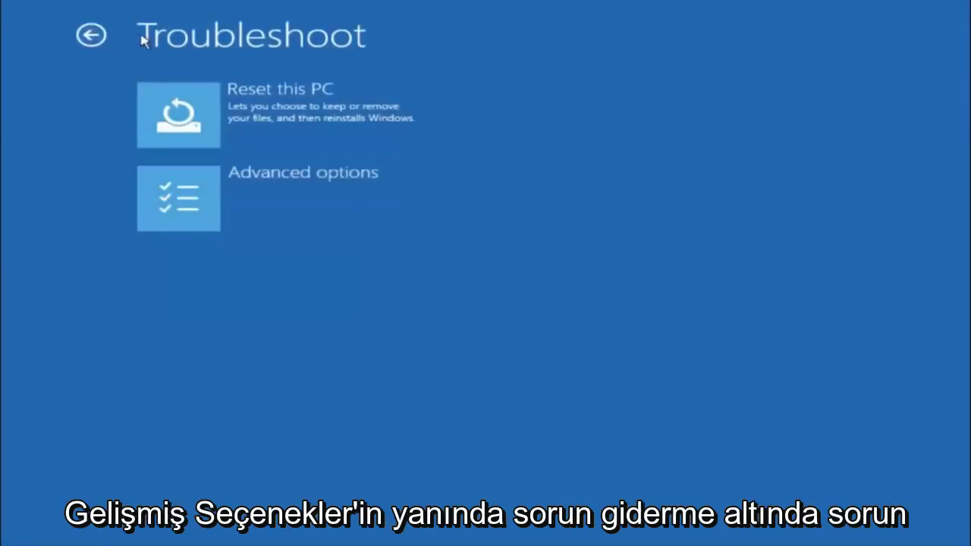
pyautogui.click(225, 197)
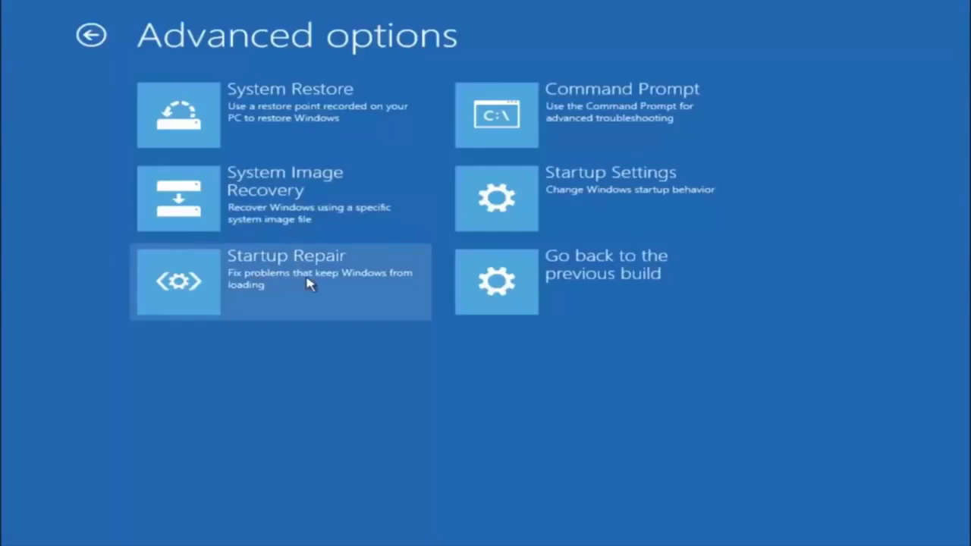
pyautogui.click(184, 284)
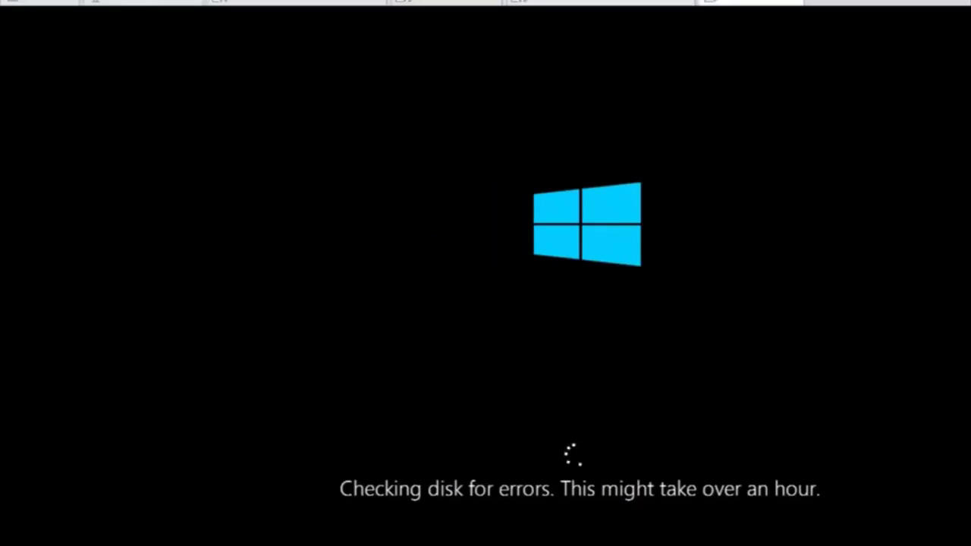
# - Leave the Automatic Repair 'did not start correctly' screen and return to Choose an option
pyautogui.click(382, 442)
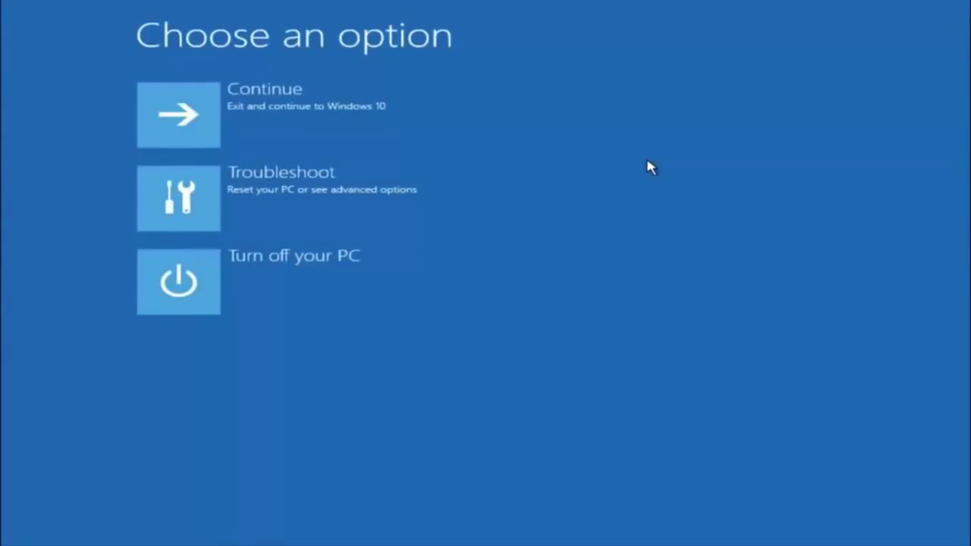
# - Go through Troubleshoot and Advanced options again to open the recovery Command Prompt
pyautogui.click(188, 205)
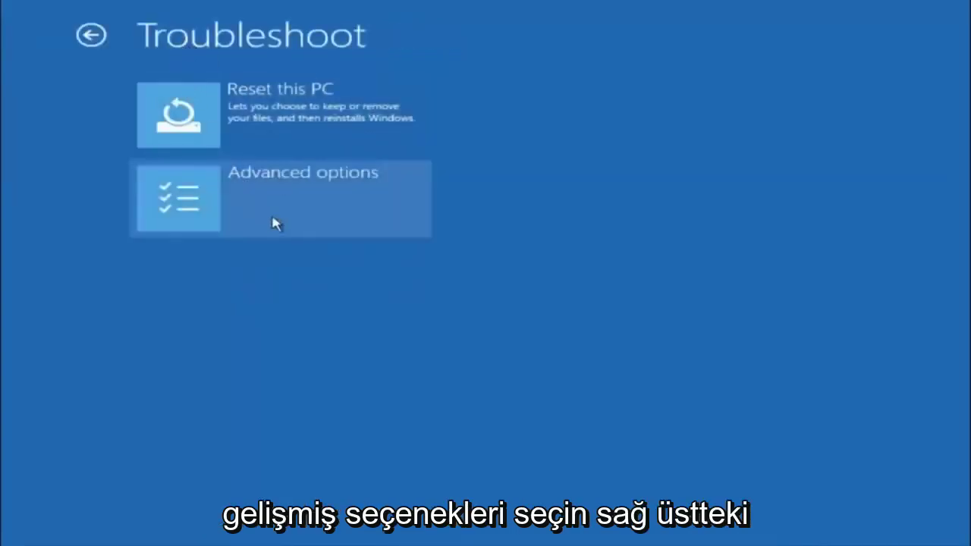
pyautogui.click(225, 191)
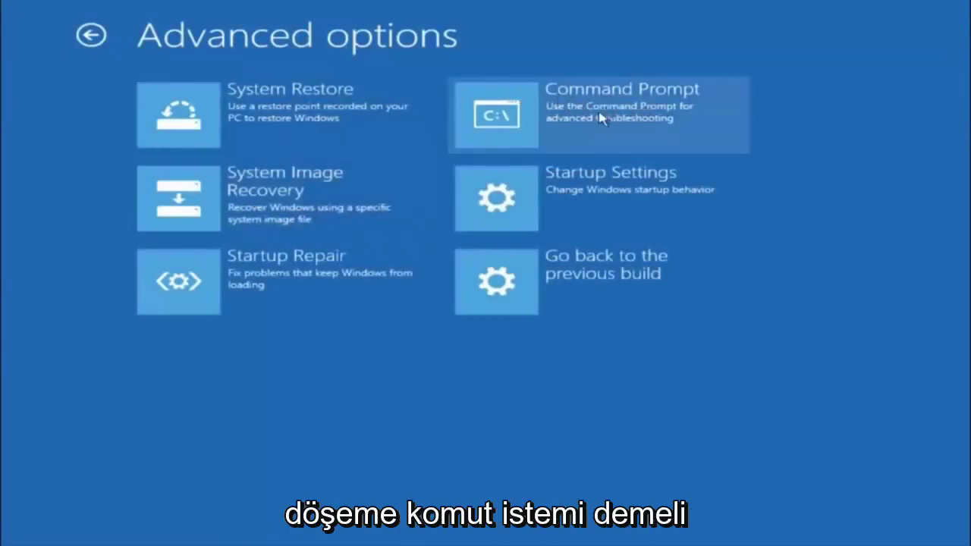
pyautogui.click(571, 121)
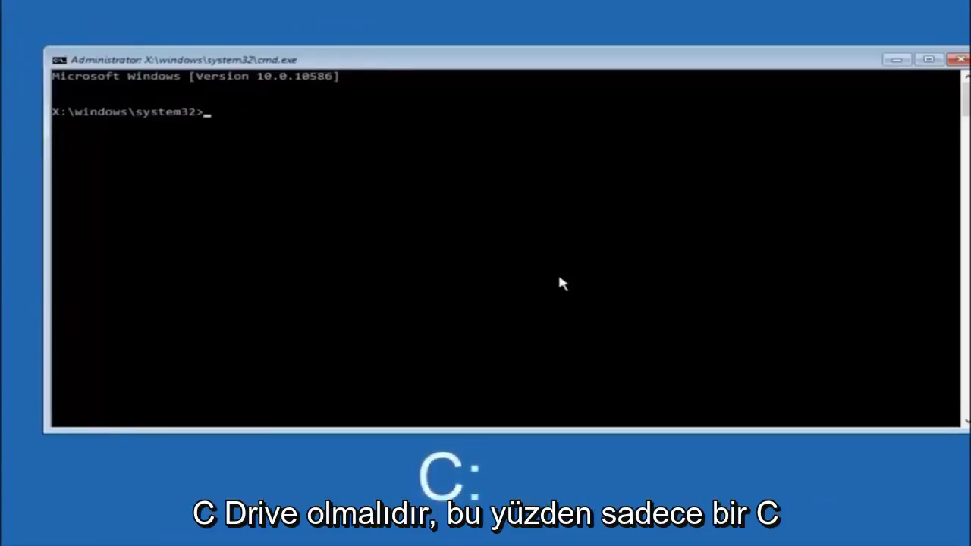
# - Switch the console to C:, list its root with dir, and begin entering cd \windows\system32
pyautogui.write('c')
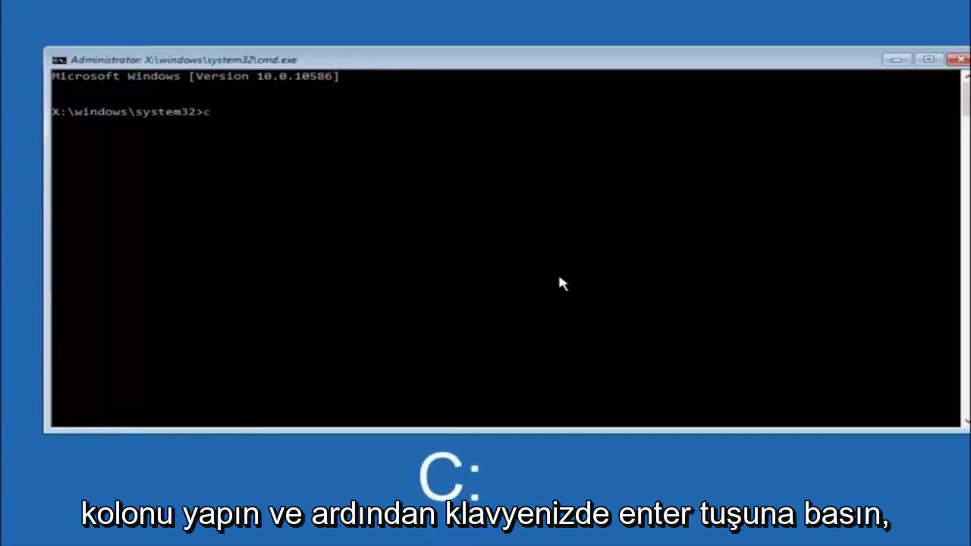
pyautogui.write(':')
pyautogui.press('Return')
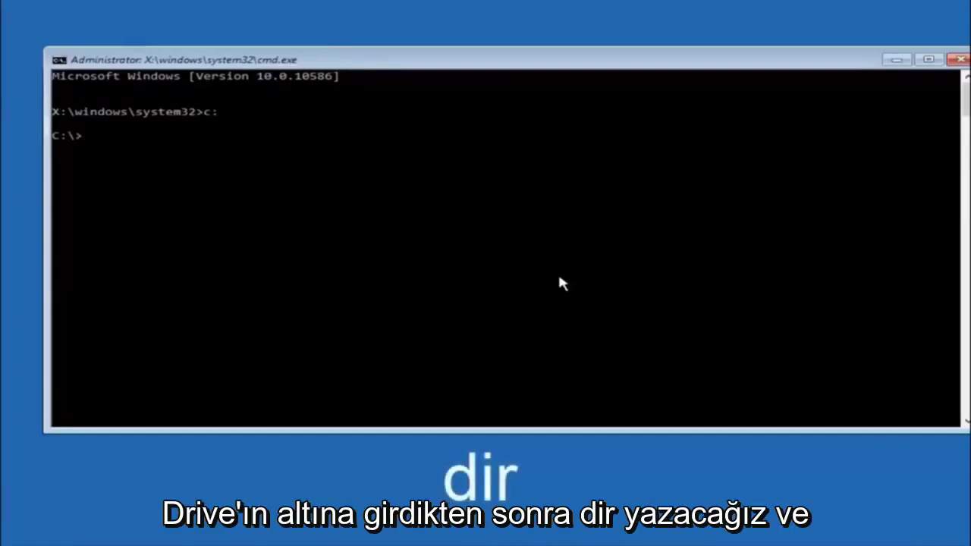
pyautogui.write('dir')
pyautogui.press('Return')
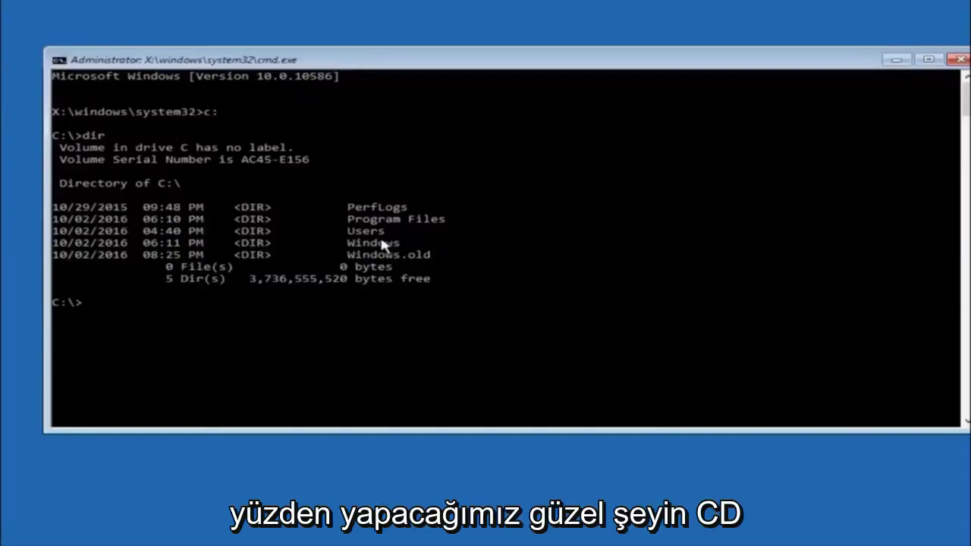
pyautogui.write('cd \\windows\\system32\\config')
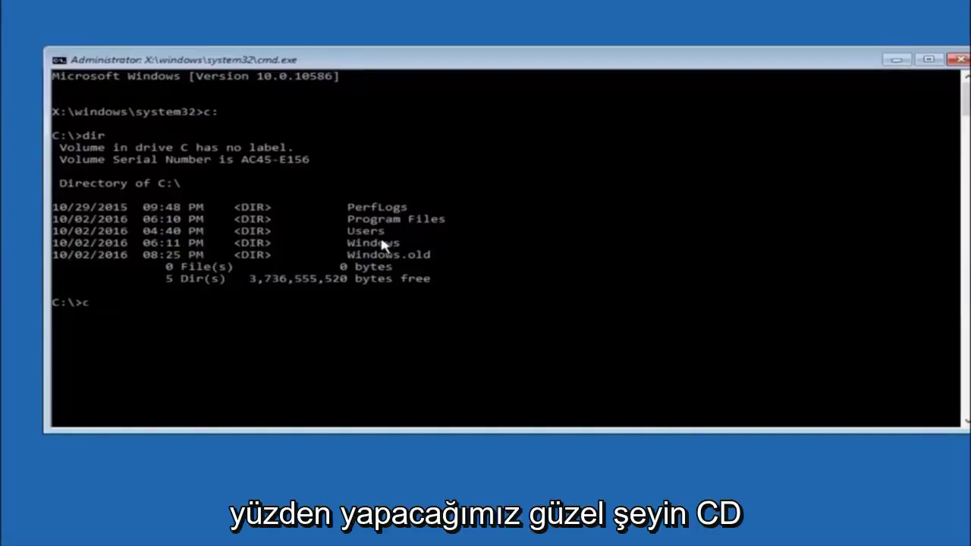
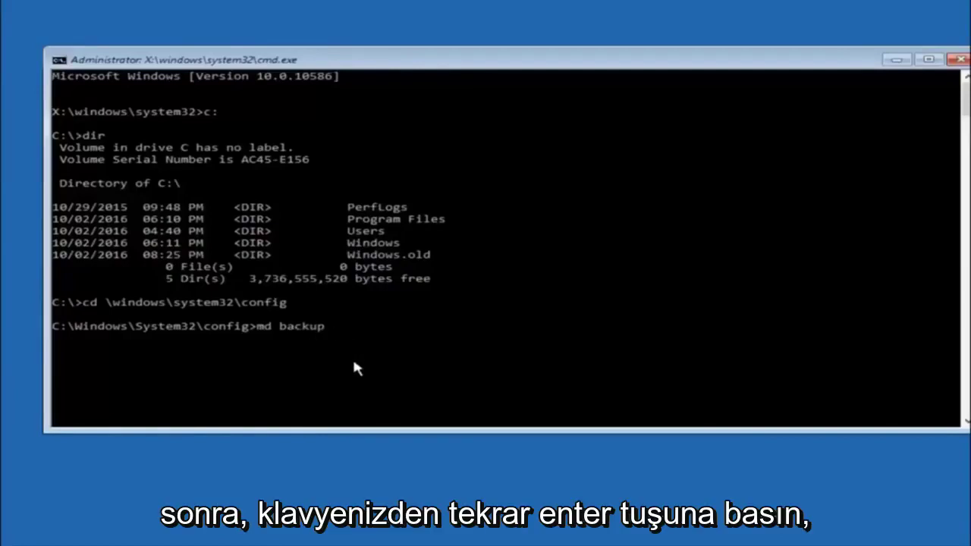
# - Run md backup to create a backup folder in C:\Windows\System32\config
pyautogui.press('Return')
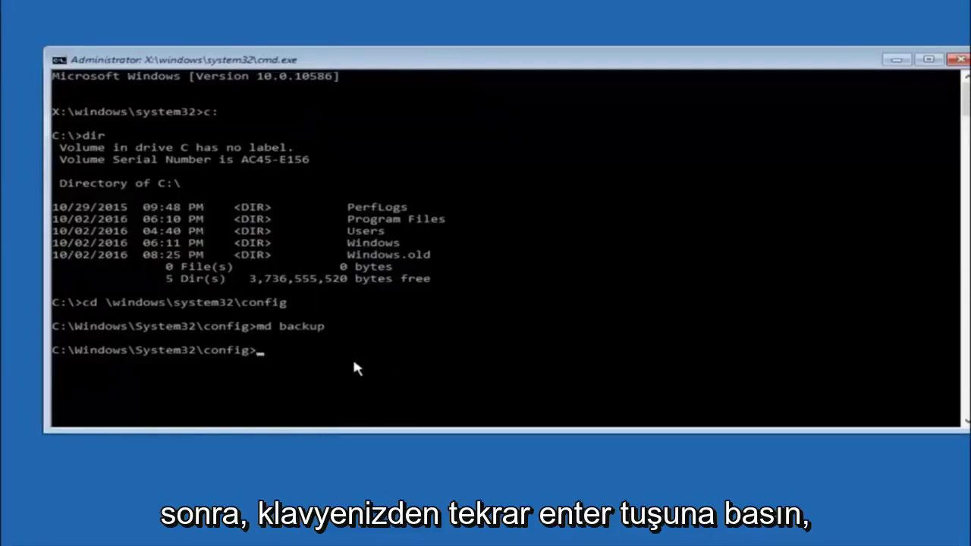
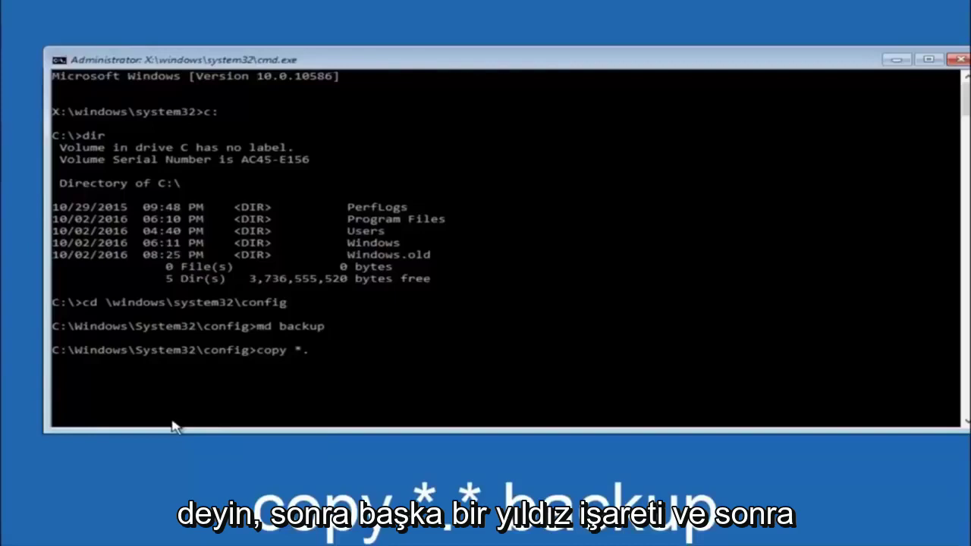
# - Complete 'copy *.* backup' in the config folder to copy all registry files into backup
pyautogui.write('*')
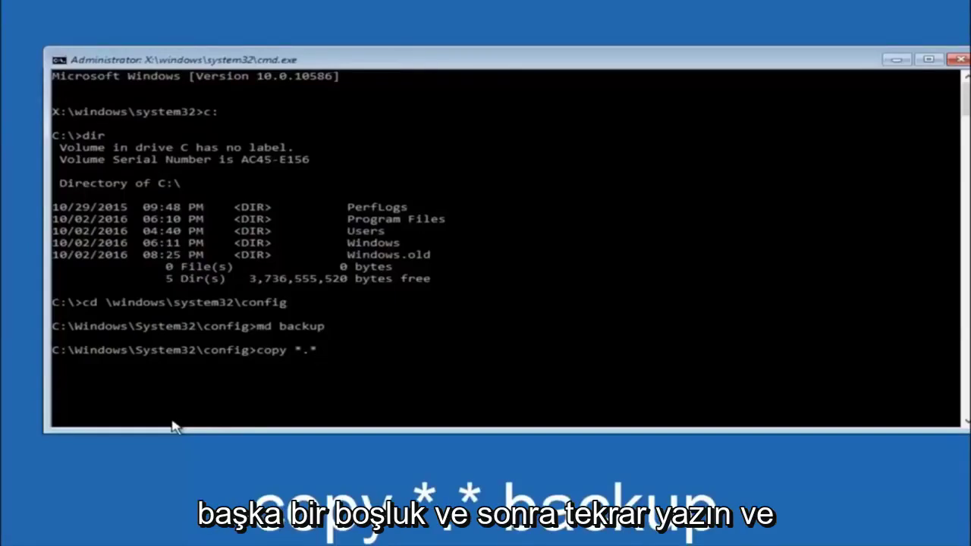
pyautogui.write(' backup')
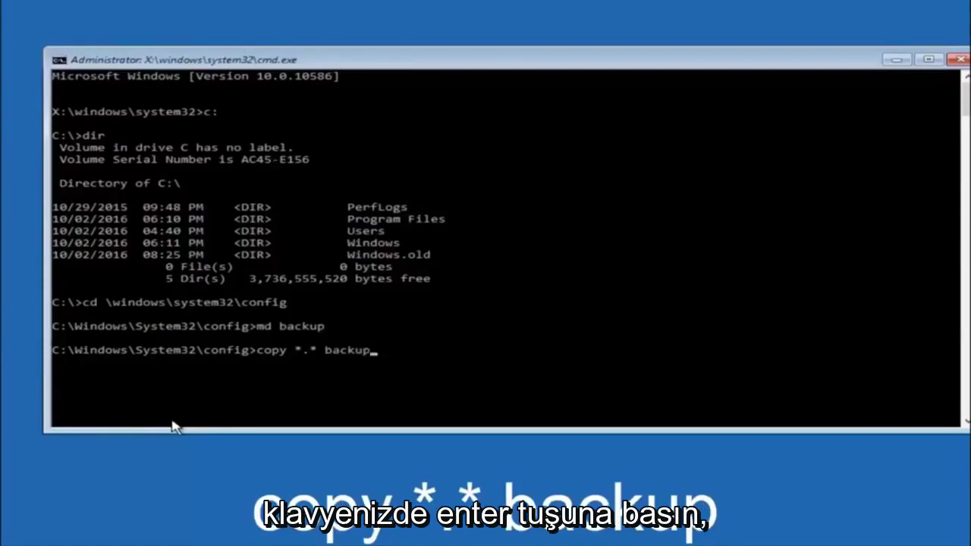
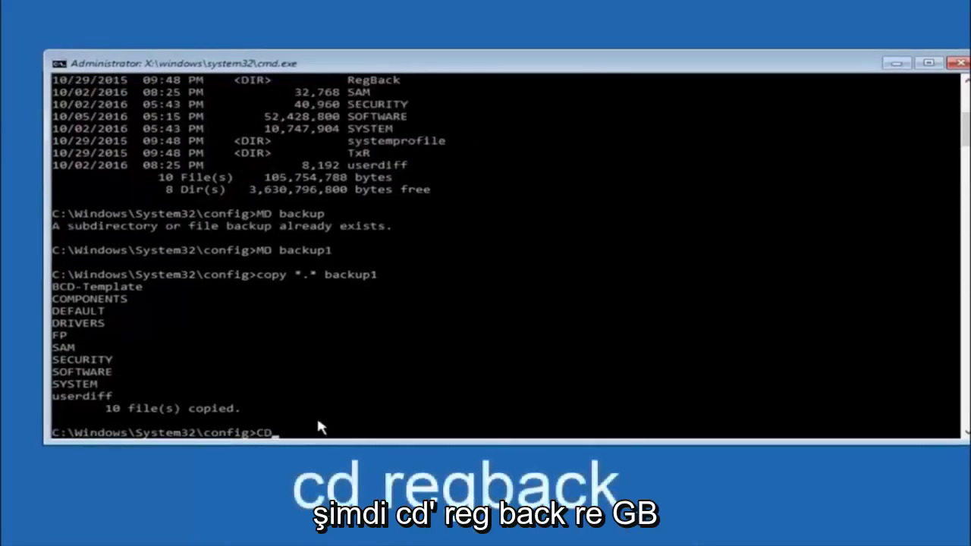
# - Move from the config folder into C:\Windows\System32\config\RegBack with CD regback
pyautogui.write('reg')
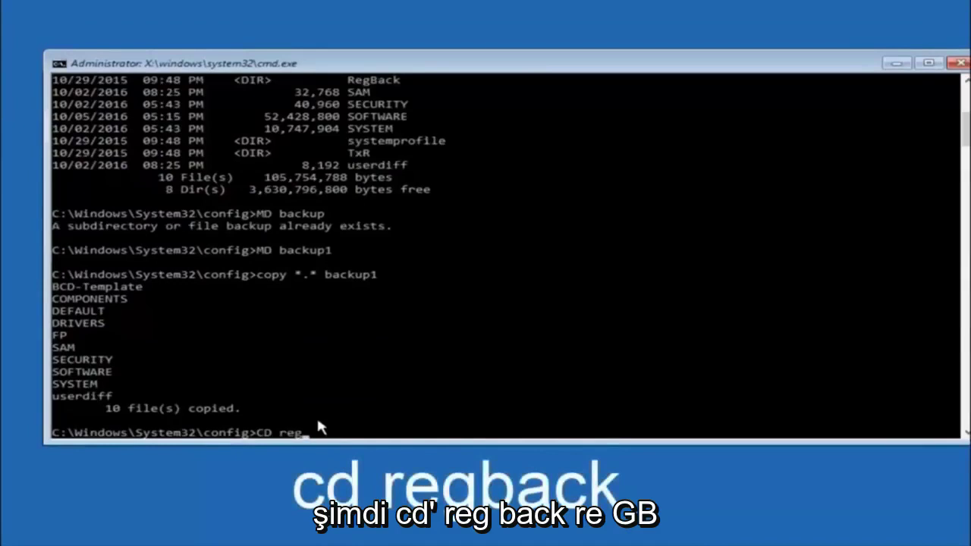
pyautogui.write('backback')
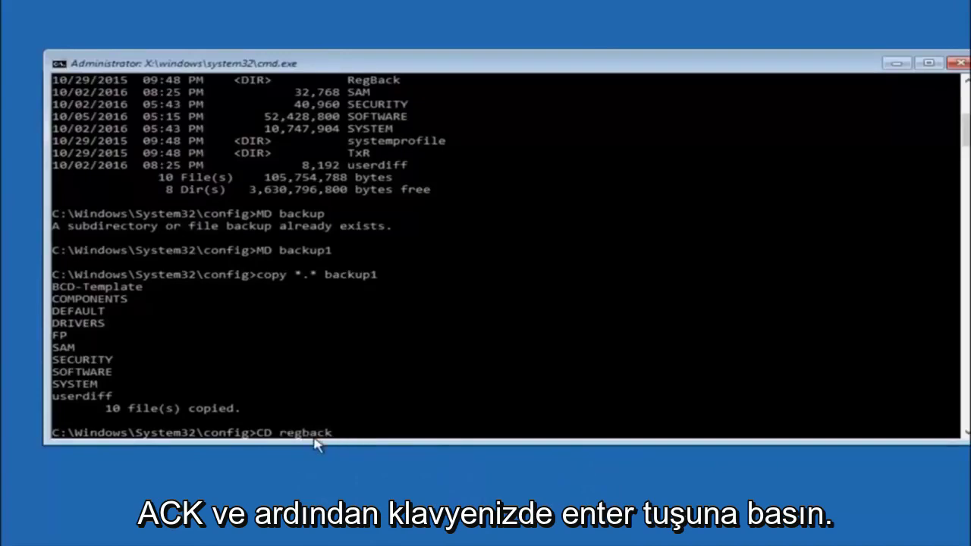
pyautogui.press('Return')
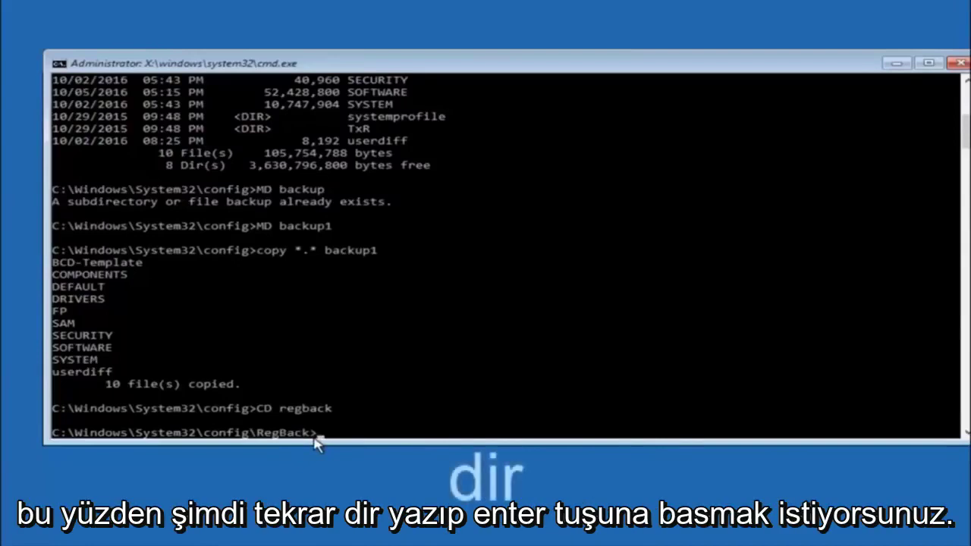
# - List RegBack with dir, showing five 0-byte hives, and begin a copy command
pyautogui.write('dir')
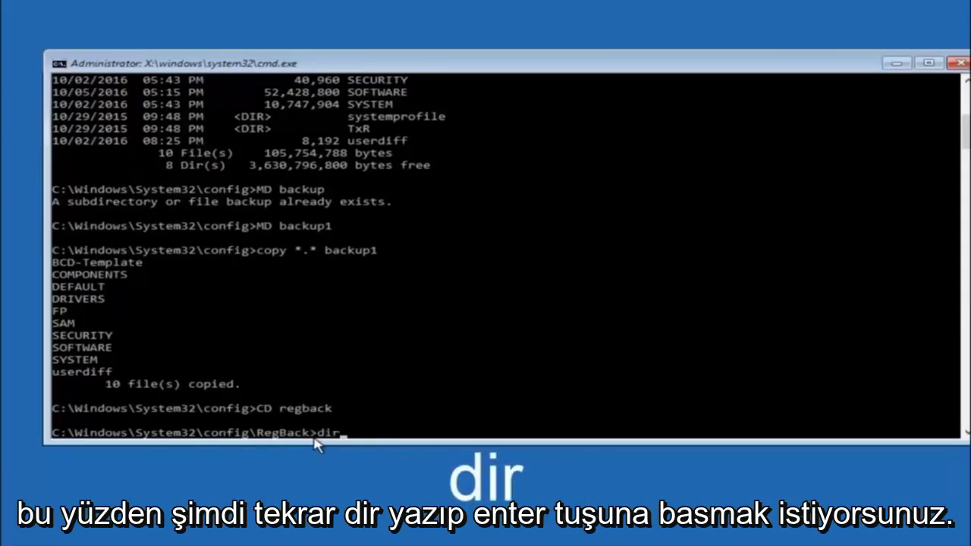
pyautogui.press('Return')
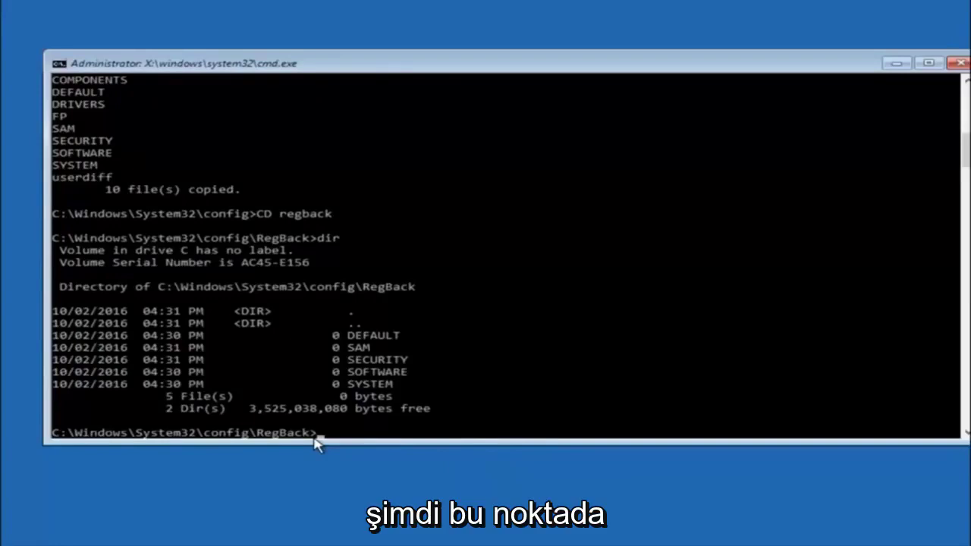
pyautogui.write('copy')
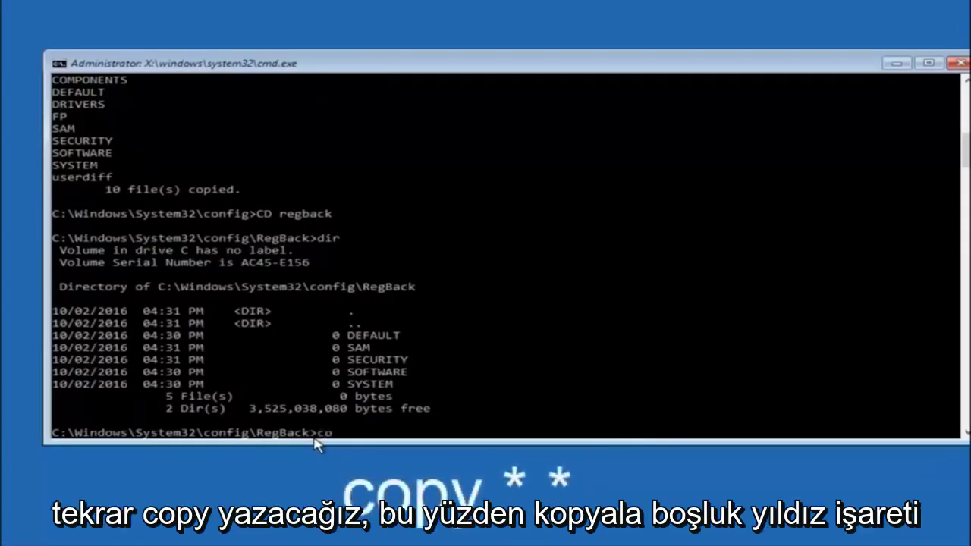
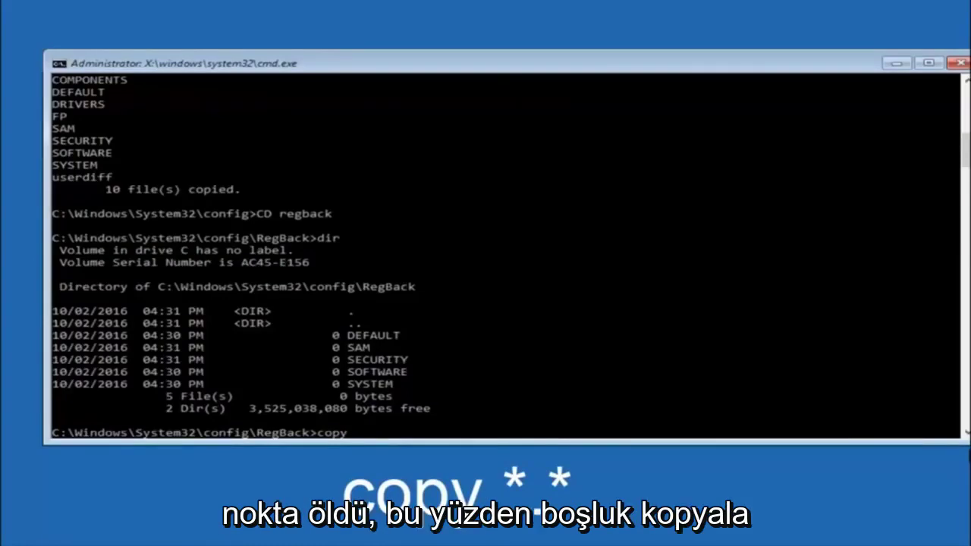
# - Focus the console with 'copy' pending at the RegBack prompt, which enters QuickEdit selection mode
pyautogui.click(360, 434)
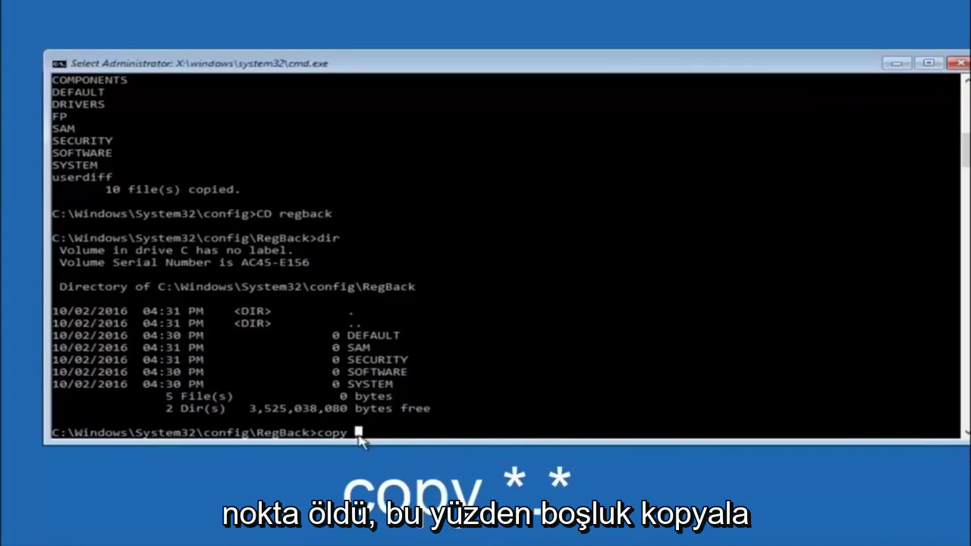
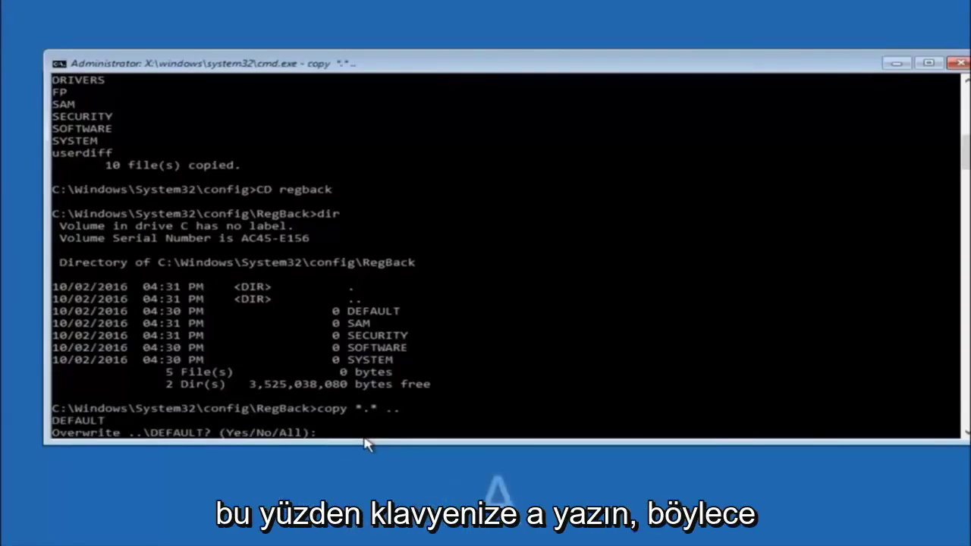
# - Answer All at the overwrite prompt so the five RegBack hives replace the config files
pyautogui.write('A')
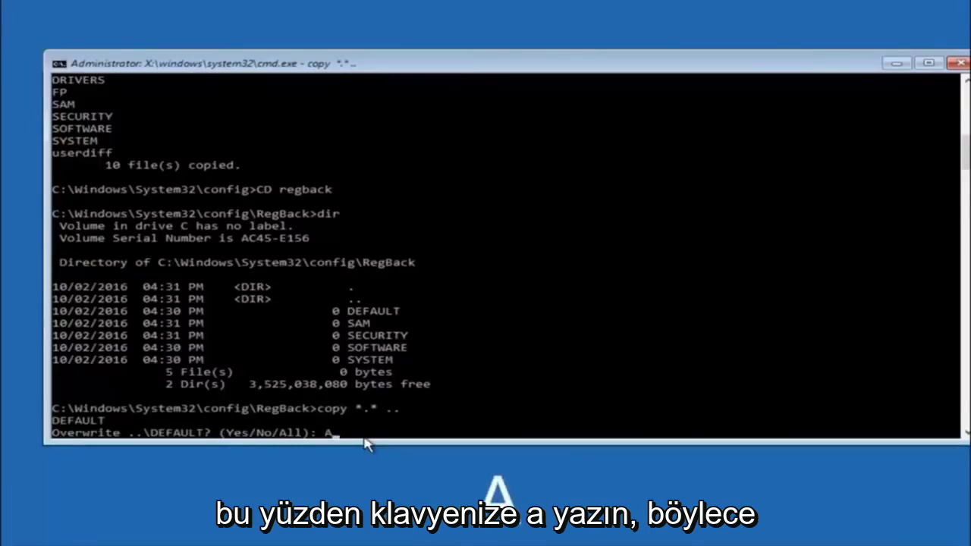
pyautogui.press('Return')
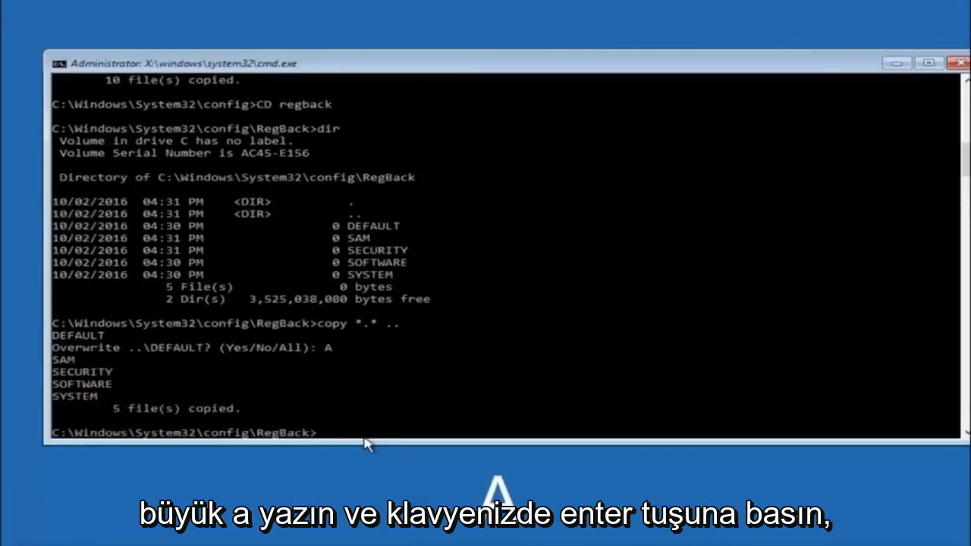